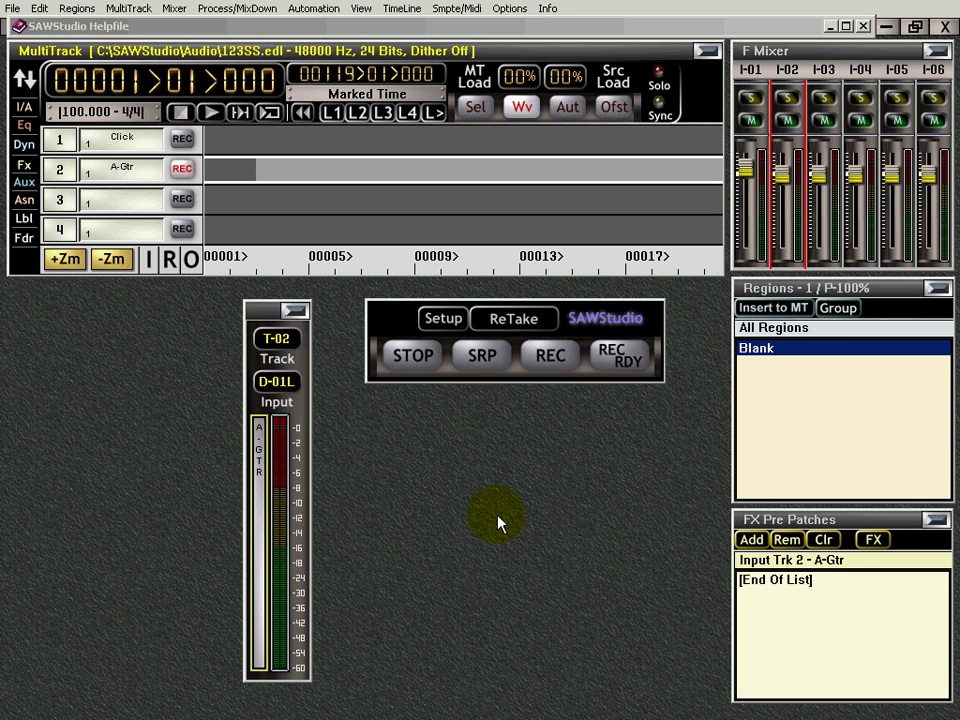
Arm REC RDY so track 2 (A-Gtr) is ready to record from input D-01L
{"action": "left_click", "coordinate": [624, 362]}
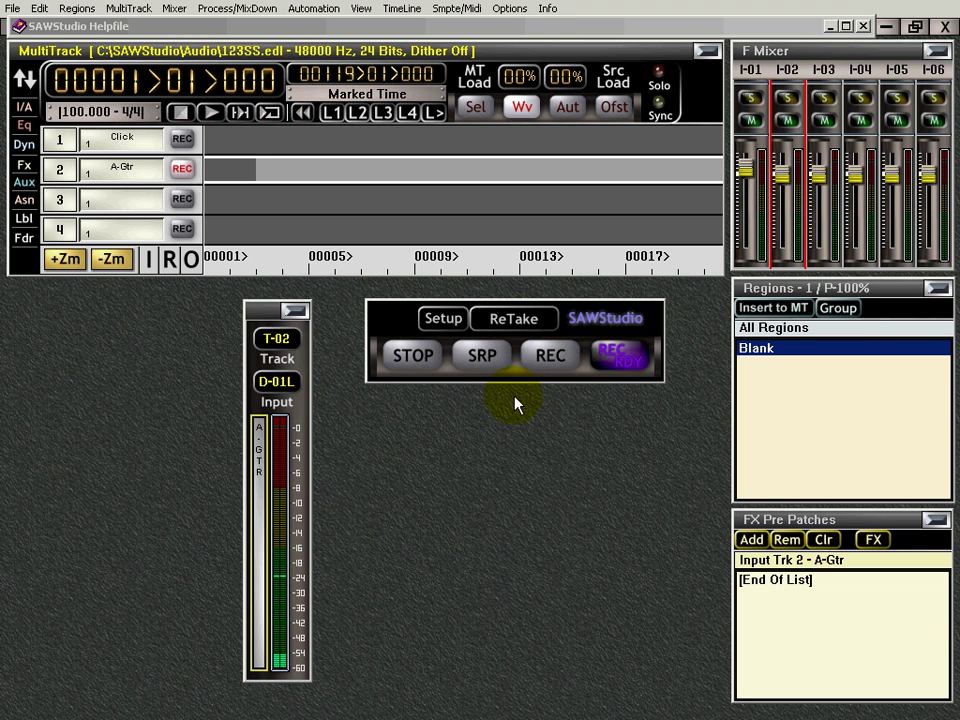
Record a guitar take on track 2, starting and stopping it with SRP
{"action": "left_click", "coordinate": [487, 368]}
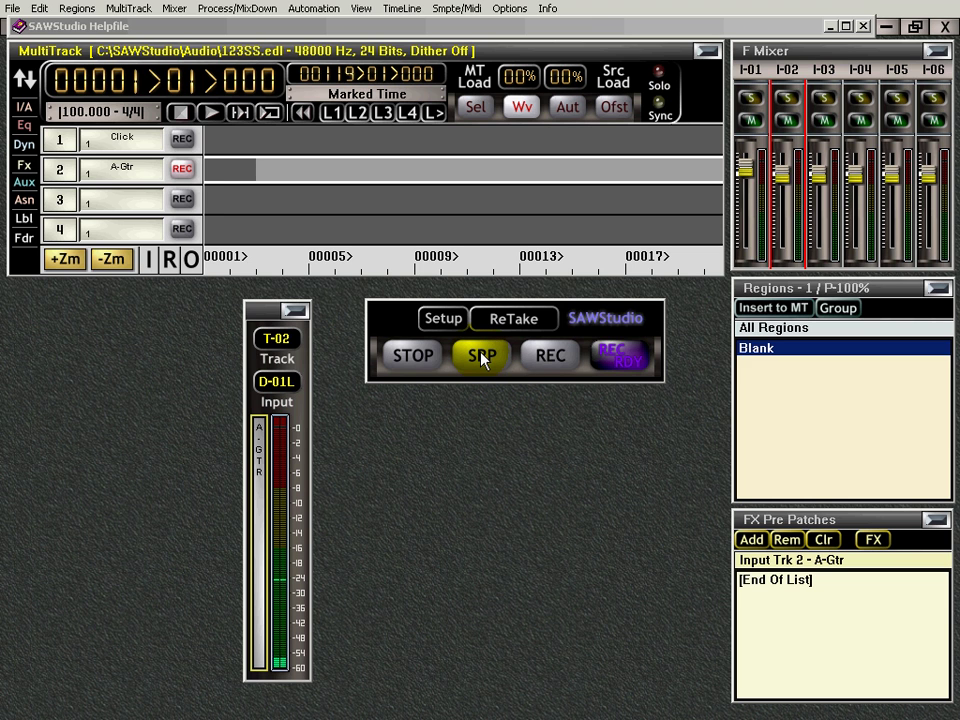
{"action": "left_click", "coordinate": [481, 358]}
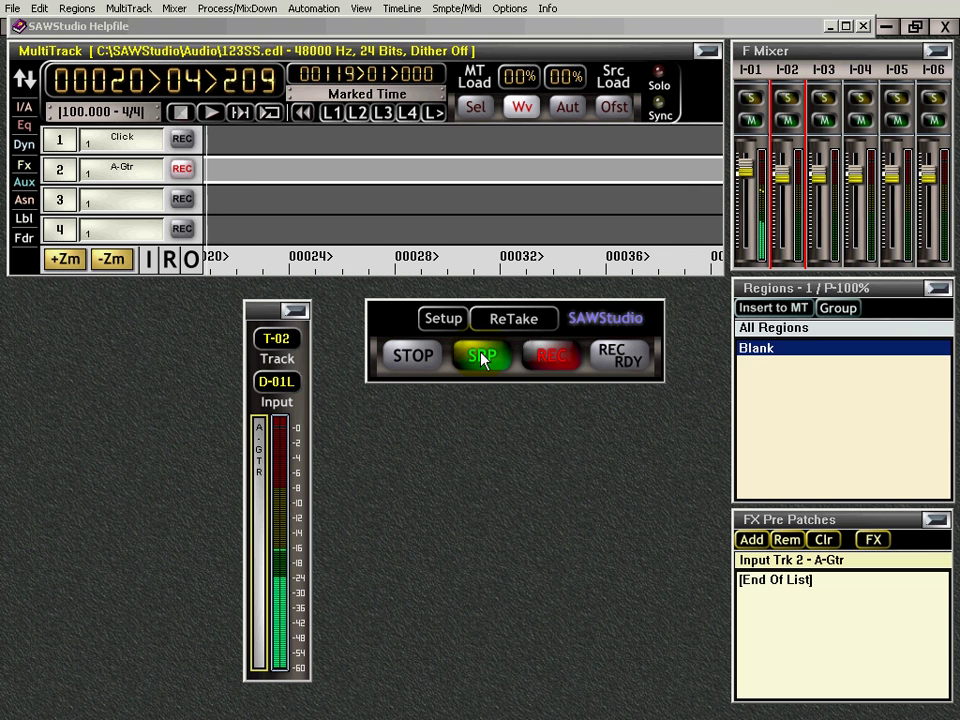
{"action": "left_click", "coordinate": [481, 358]}
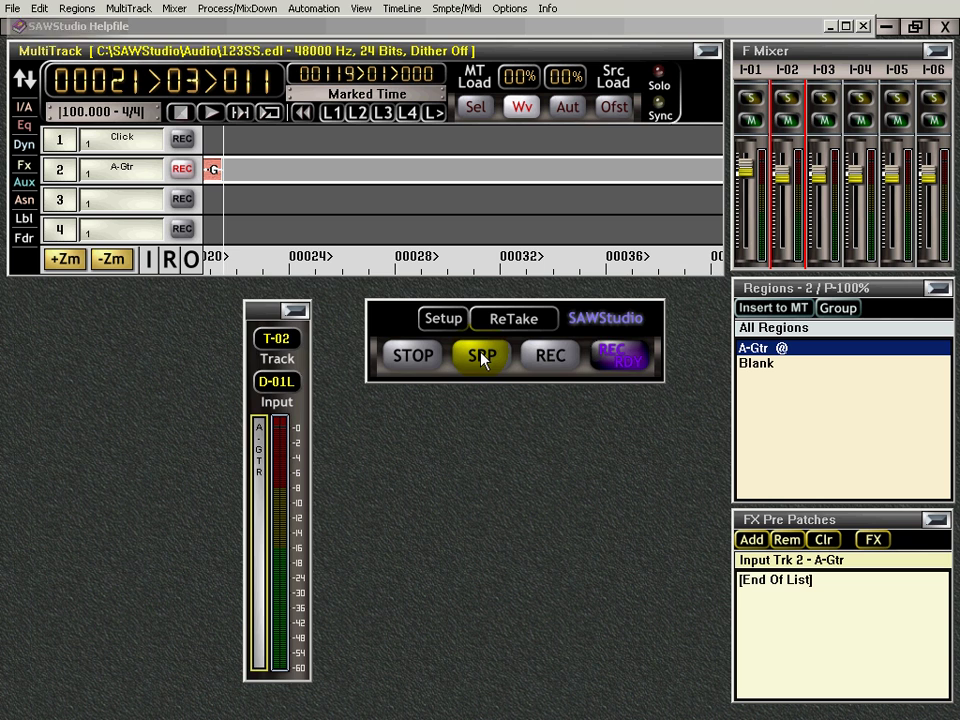
Close the record panels and switch to the layout showing 123SS_A-Gtr.wav in SoundFile
{"action": "left_click", "coordinate": [482, 358]}
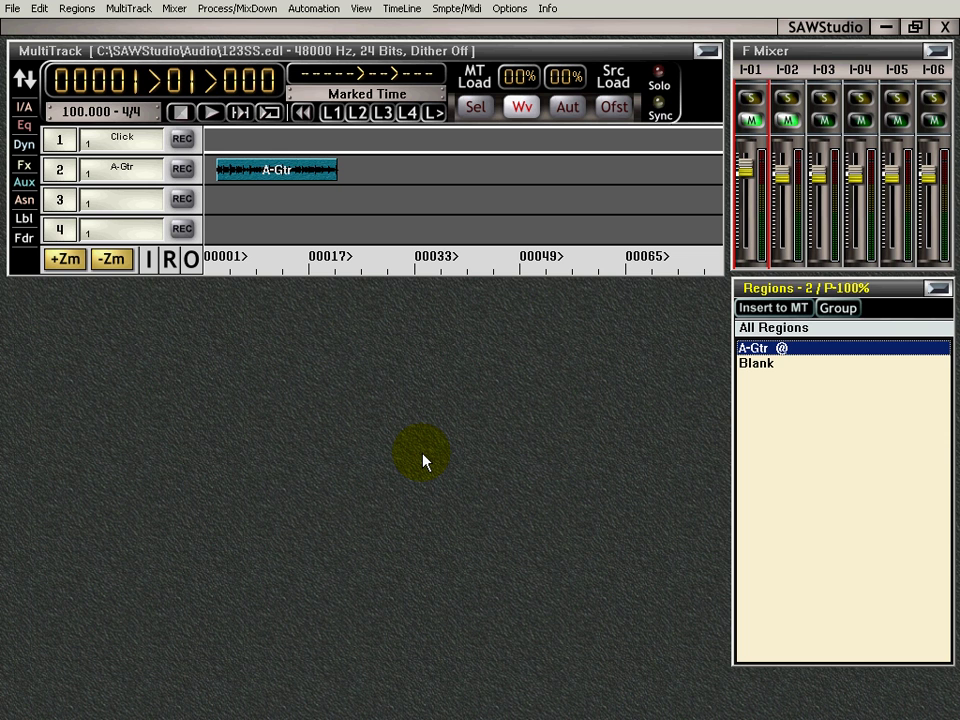
{"action": "key", "text": "F2"}
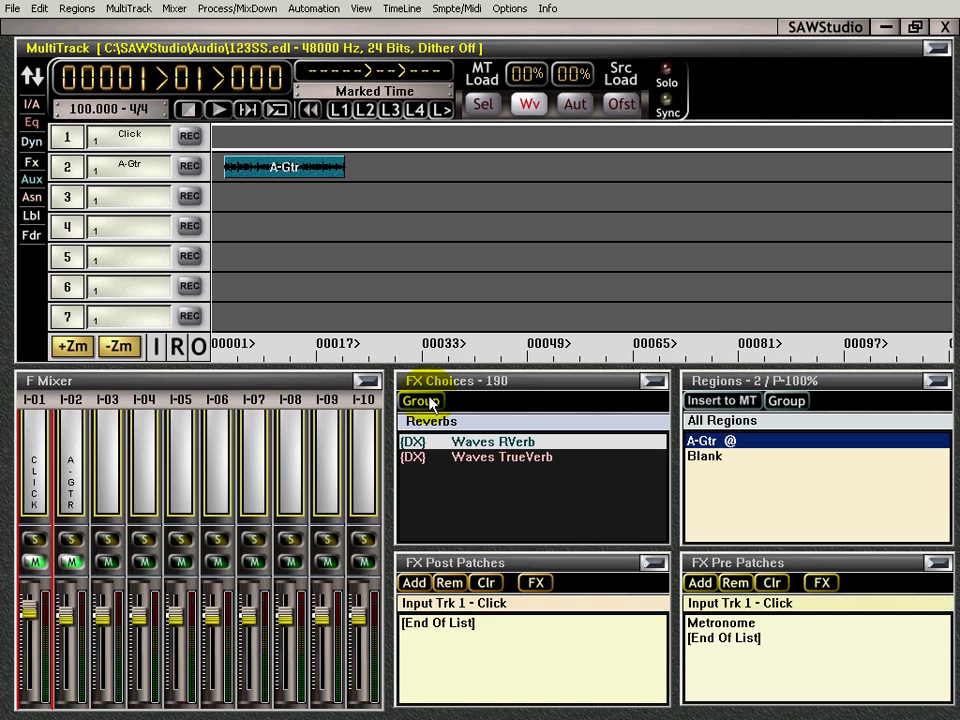
{"action": "key", "text": "F1"}
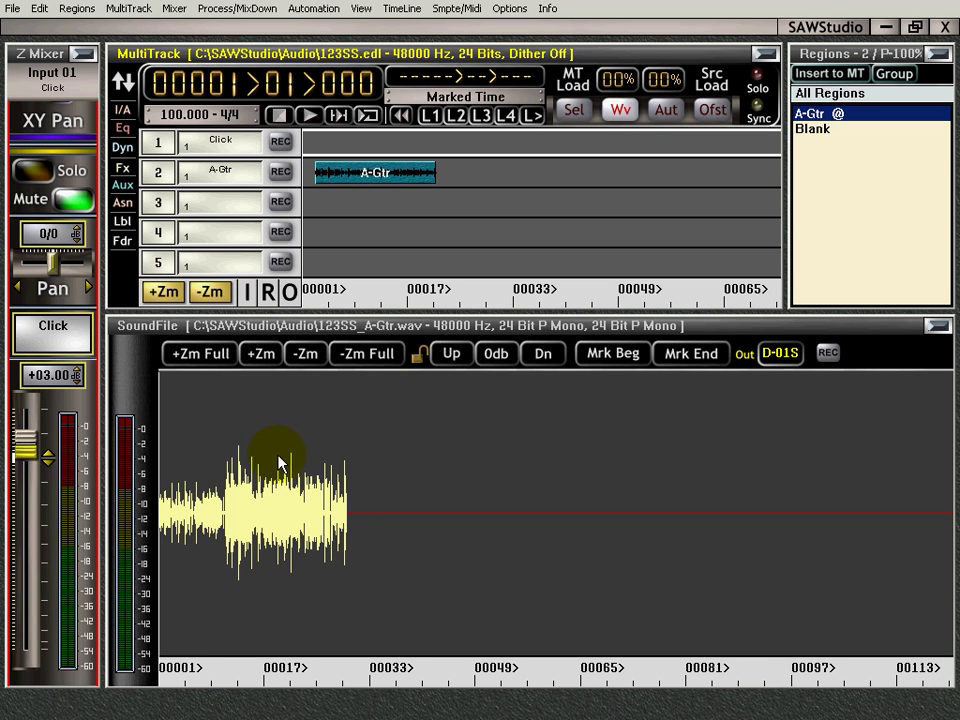
Load the A-Gtr region into SoundFile and mark a section from about bar 17 to 21
{"action": "left_click", "coordinate": [376, 176]}
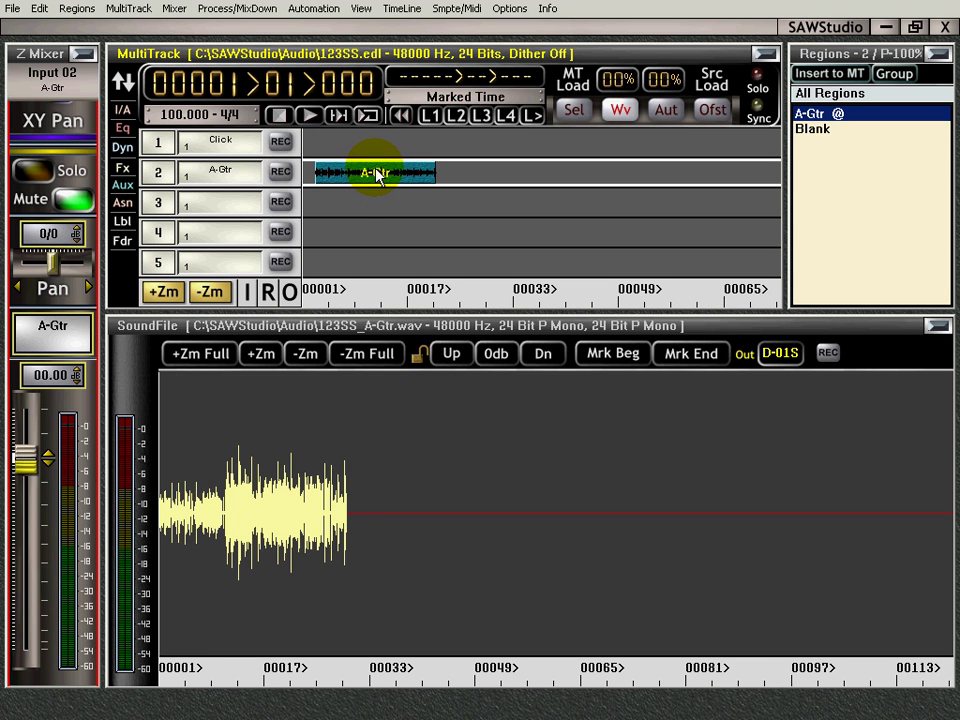
{"action": "left_click", "coordinate": [376, 176]}
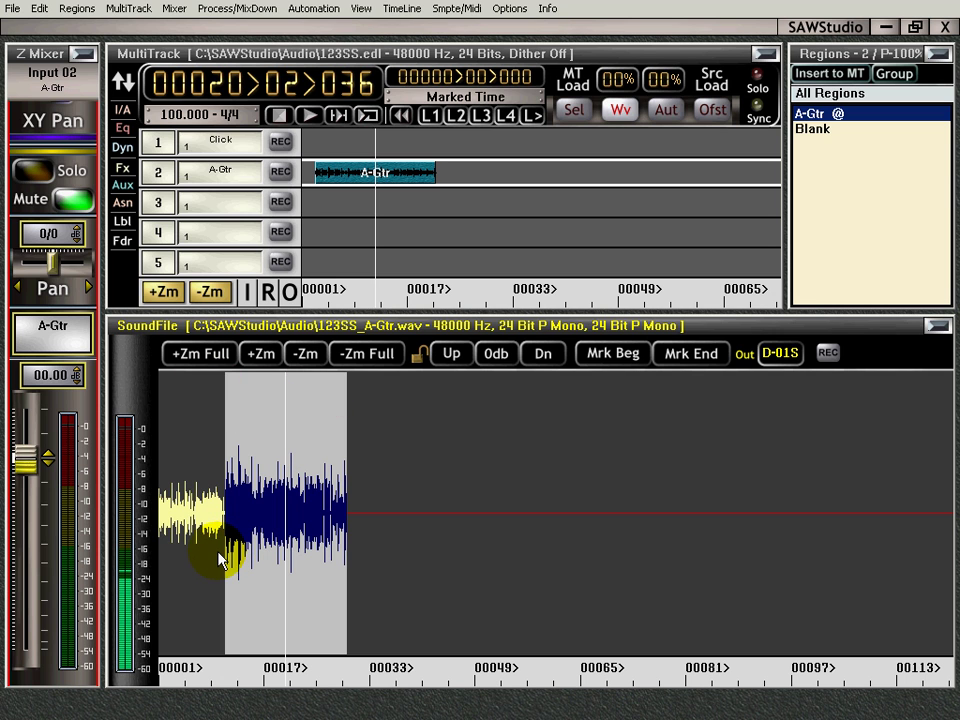
{"action": "left_click", "coordinate": [228, 578]}
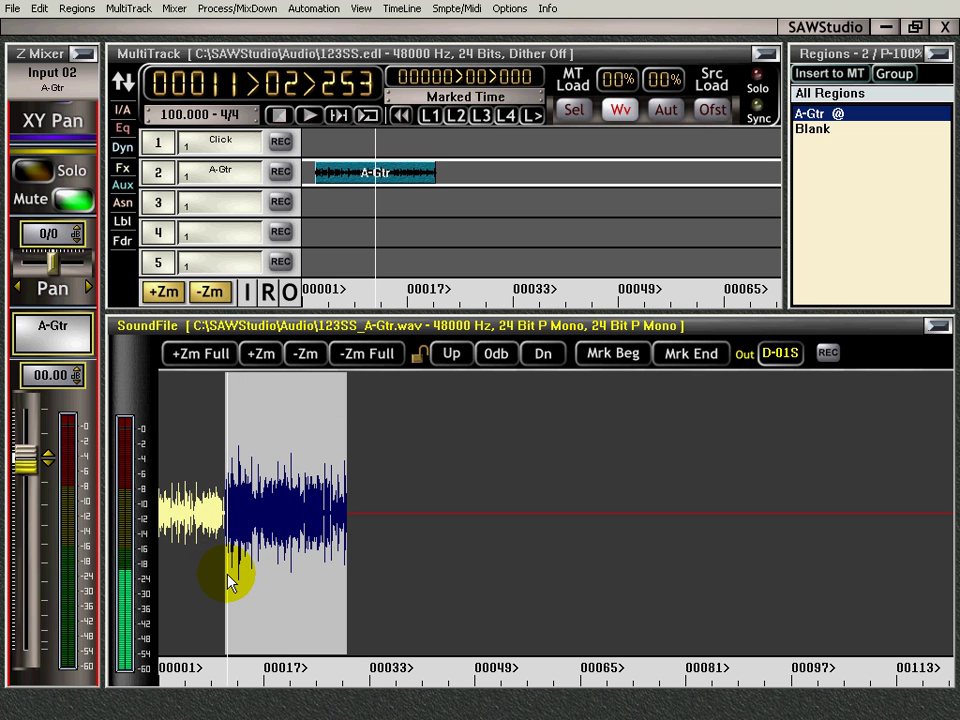
{"action": "scroll", "coordinate": [228, 580], "scroll_direction": "down", "scroll_amount": 2}
{"action": "scroll", "coordinate": [228, 580], "scroll_direction": "up", "scroll_amount": 5}
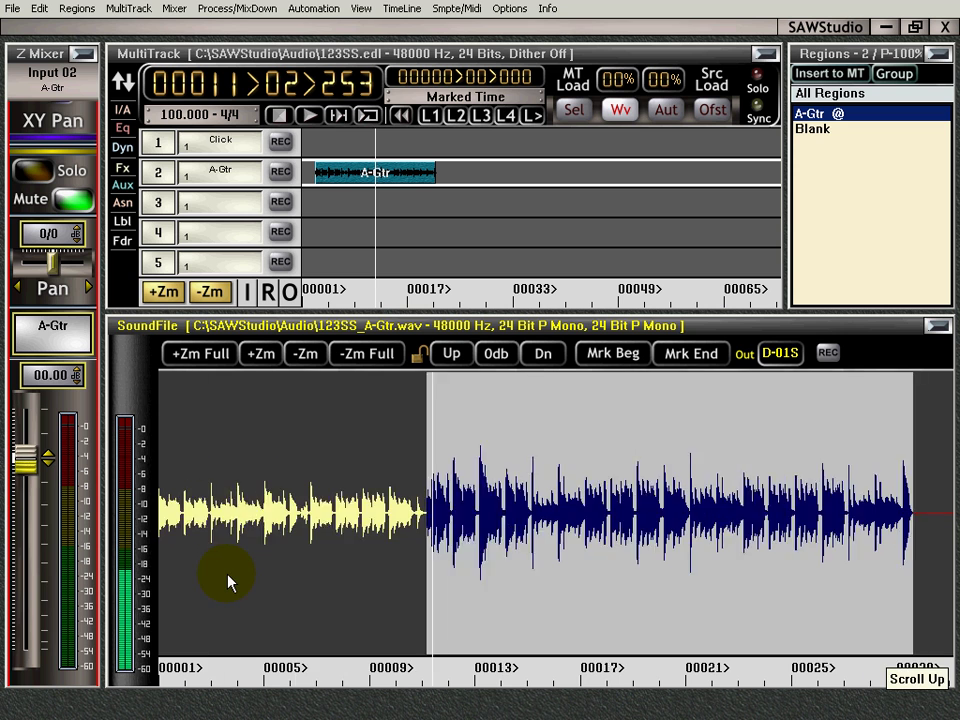
{"action": "scroll", "coordinate": [228, 582], "scroll_direction": "down", "scroll_amount": 2}
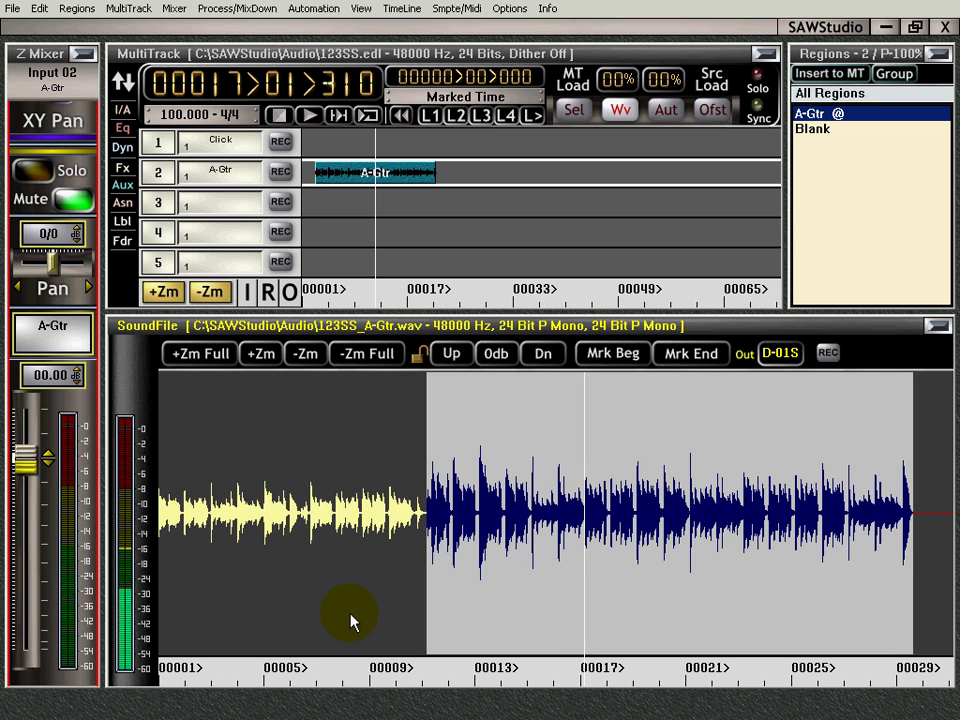
{"action": "key", "text": "End"}
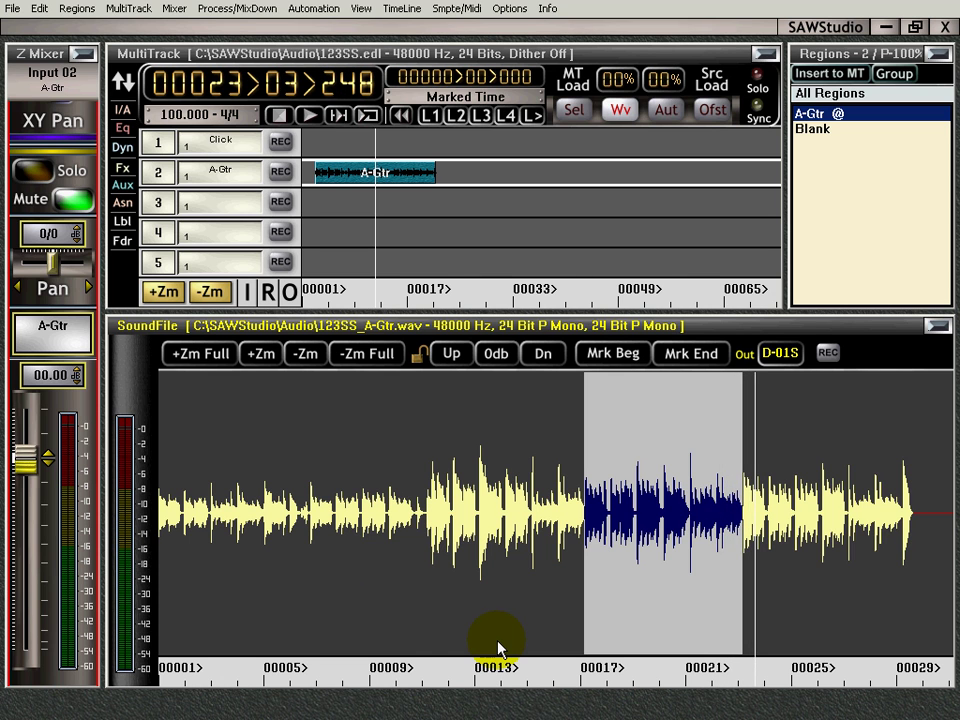
Move the marked section's end to where the loud strumming begins, just past bar 23
{"action": "scroll", "coordinate": [500, 648], "scroll_direction": "up", "scroll_amount": 4}
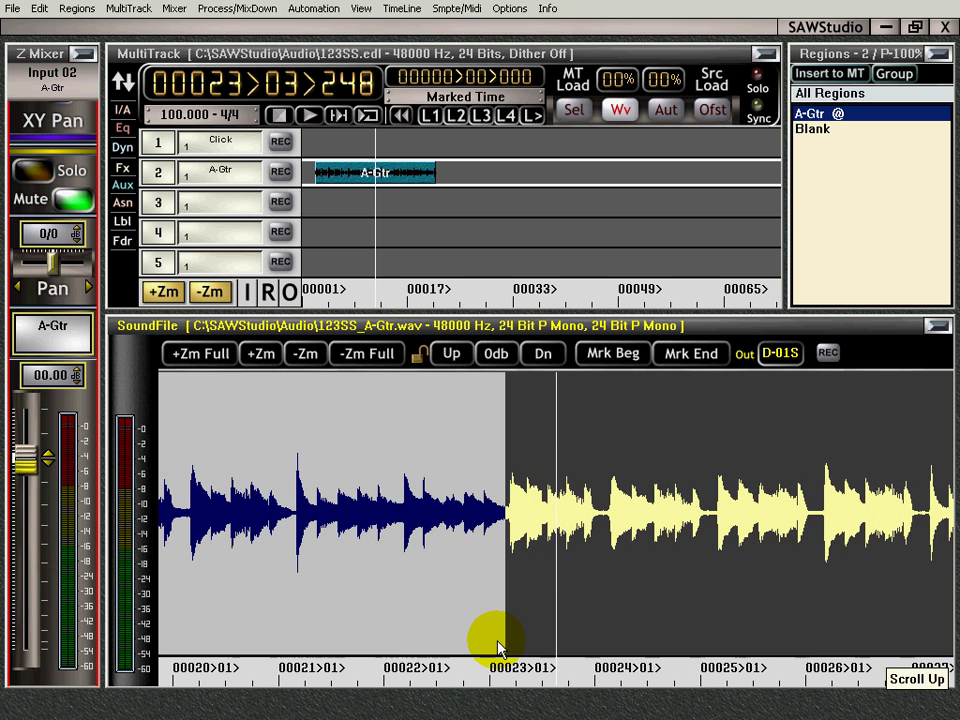
{"action": "key", "text": "space"}
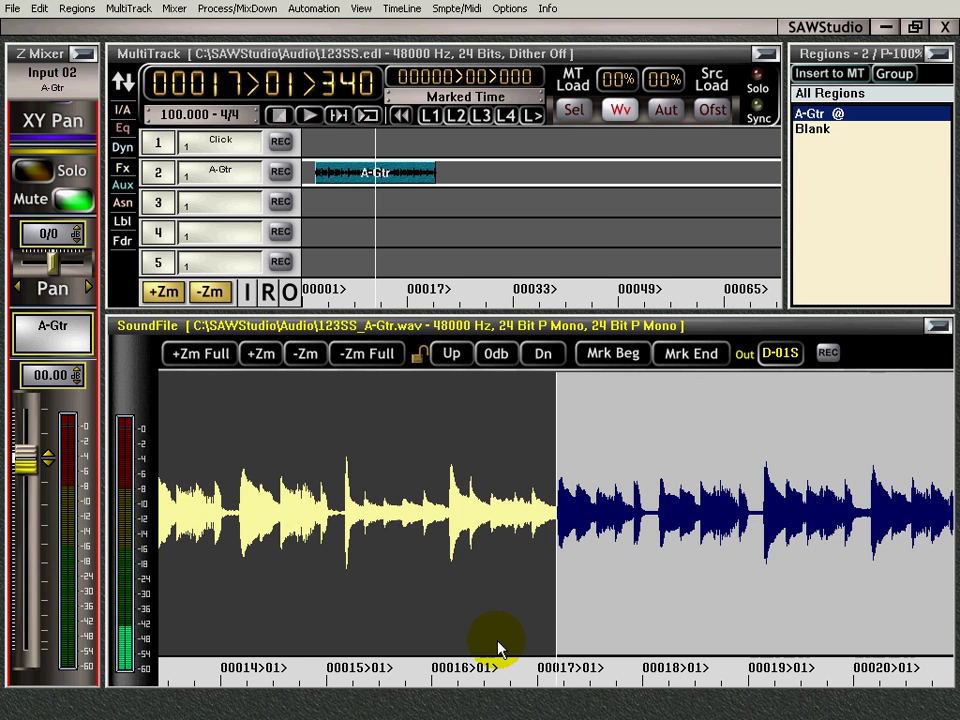
{"action": "scroll", "coordinate": [549, 563], "scroll_direction": "up", "scroll_amount": 3}
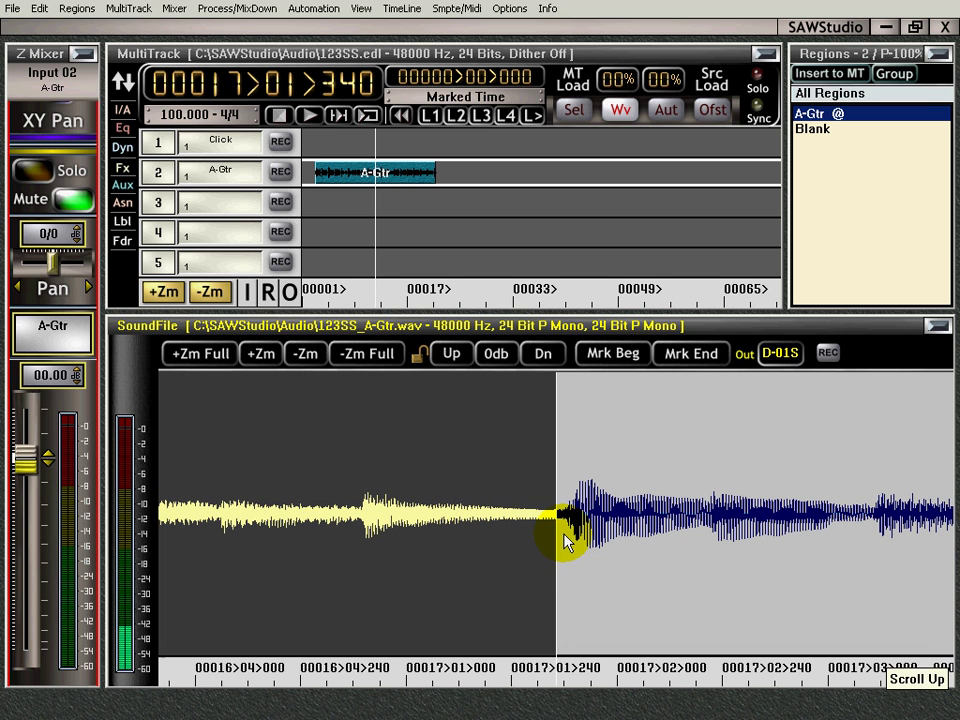
{"action": "left_click", "coordinate": [564, 541]}
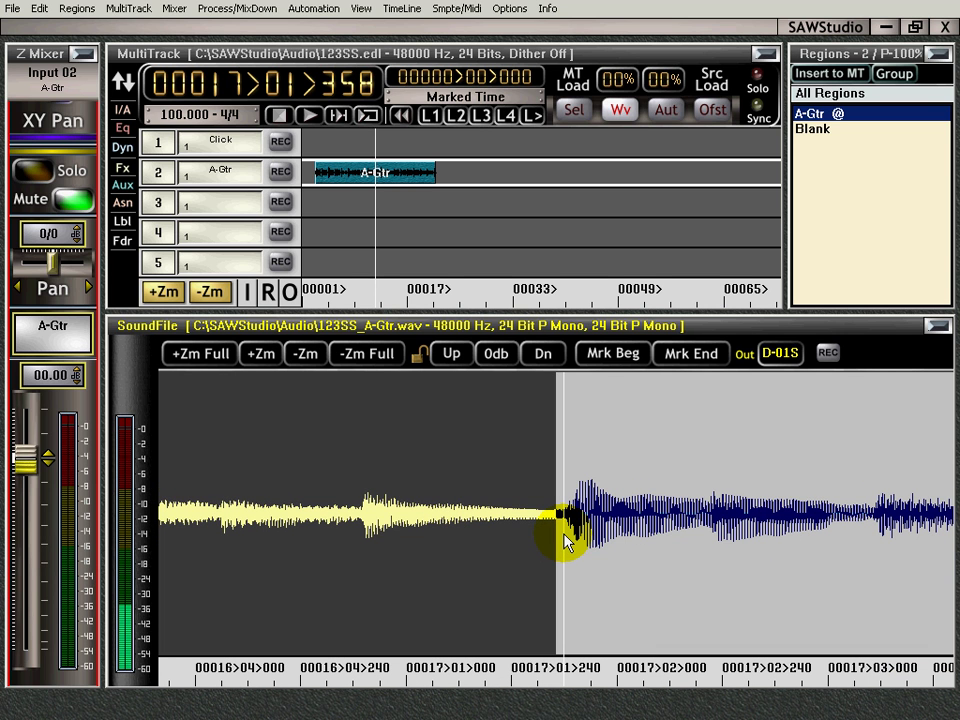
{"action": "key", "text": "Left"}
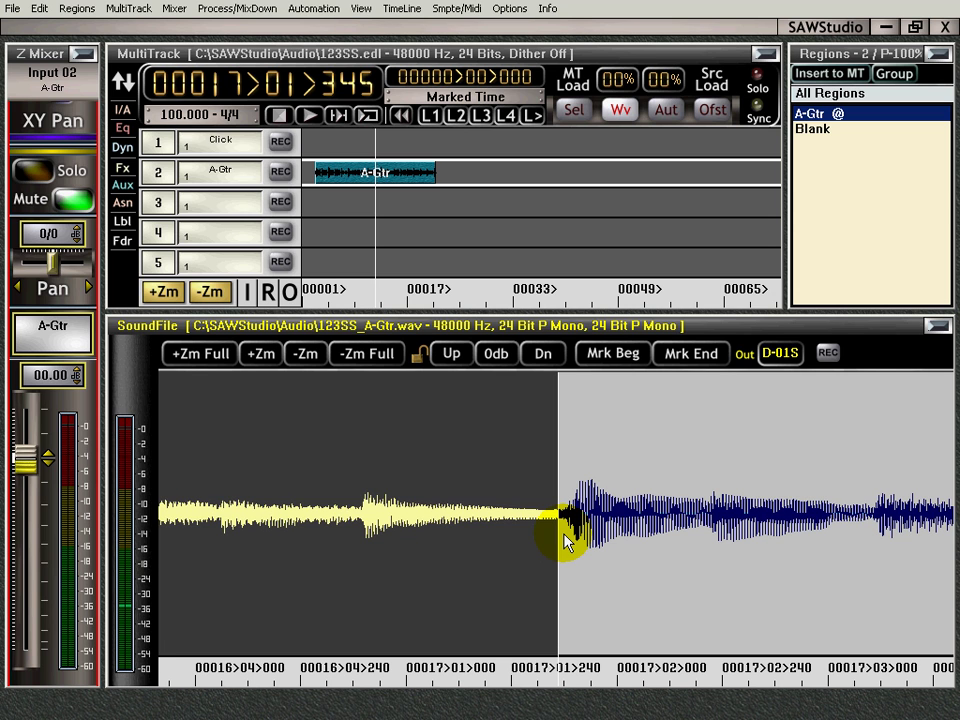
{"action": "key", "text": "End"}
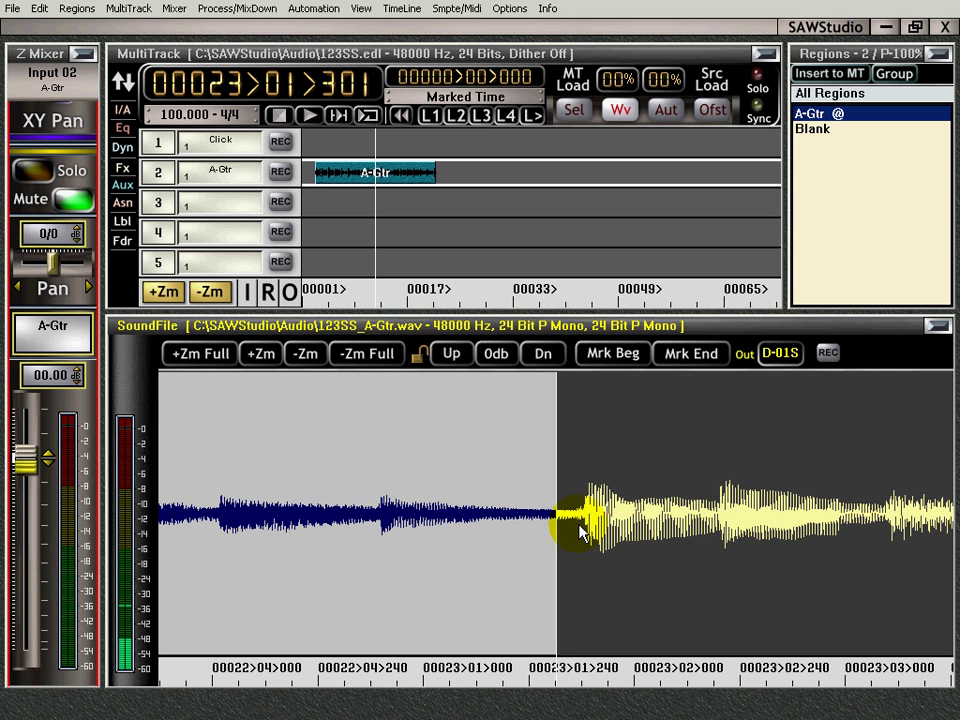
{"action": "left_click", "coordinate": [579, 533]}
{"action": "left_click", "coordinate": [578, 524]}
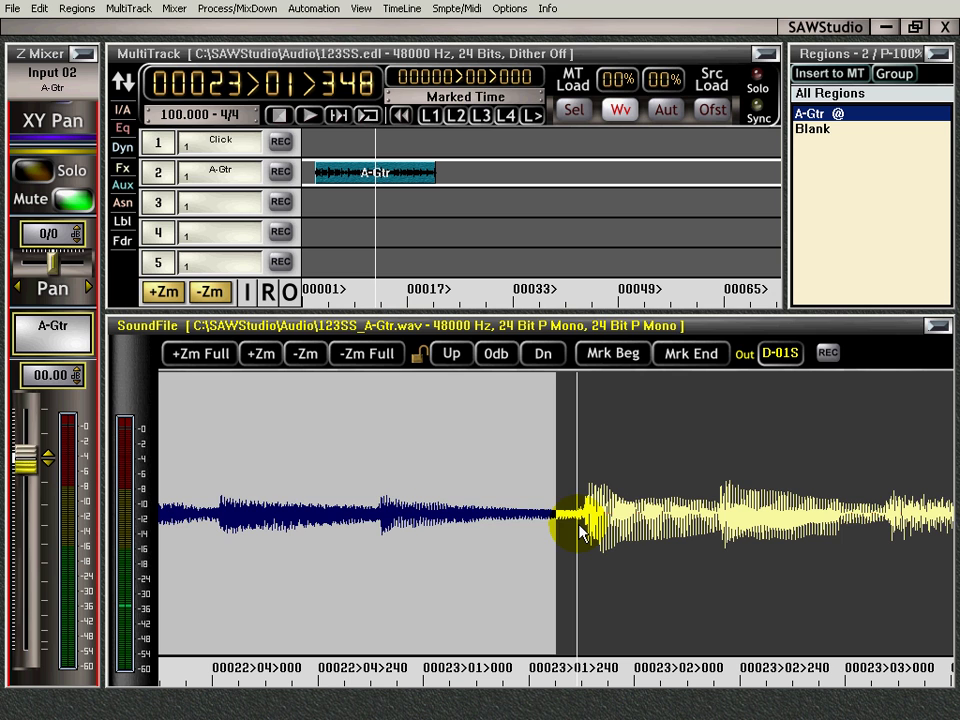
{"action": "left_click", "coordinate": [579, 533], "text": "shift"}
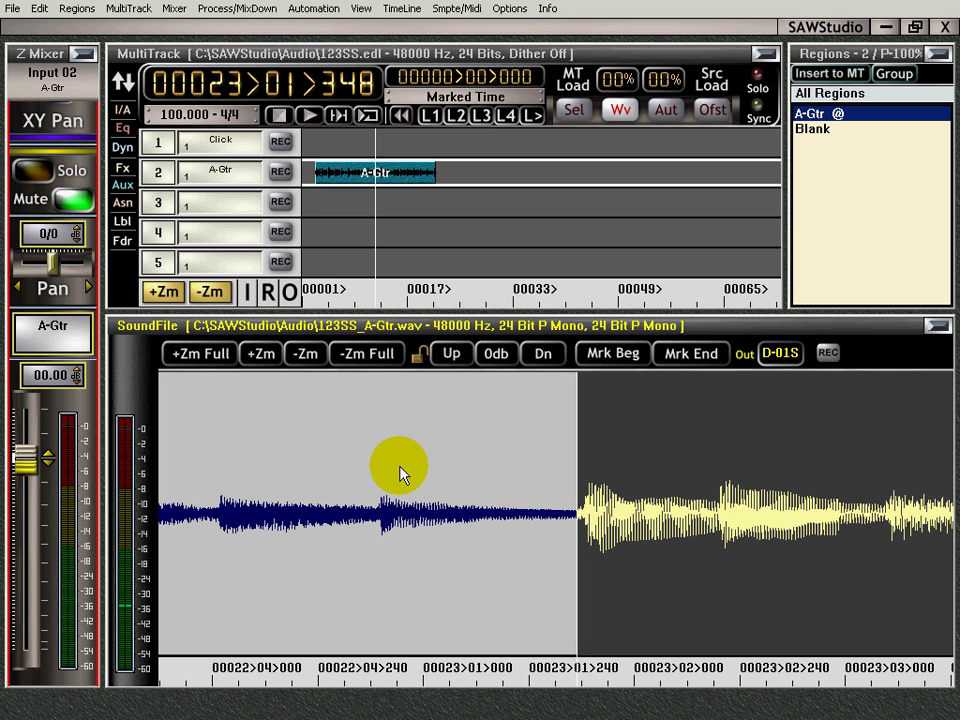
Create a region named 'Verse Agtr' from the marked guitar selection
{"action": "key", "text": "r"}
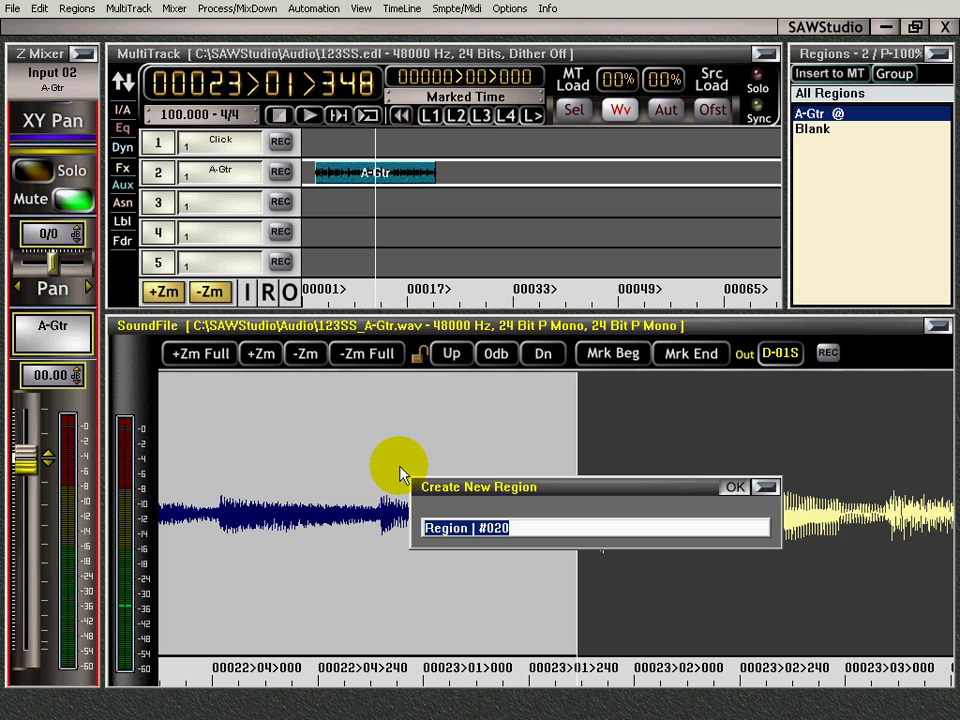
{"action": "type", "text": "V"}
{"action": "key", "text": "Return"}
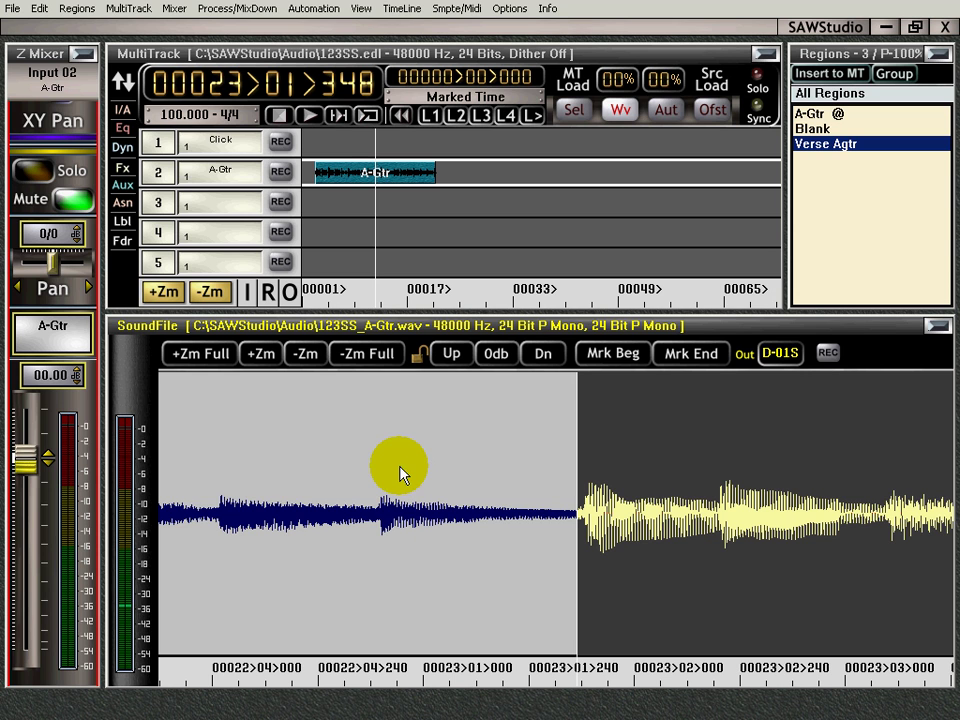
{"action": "left_click", "coordinate": [350, 176]}
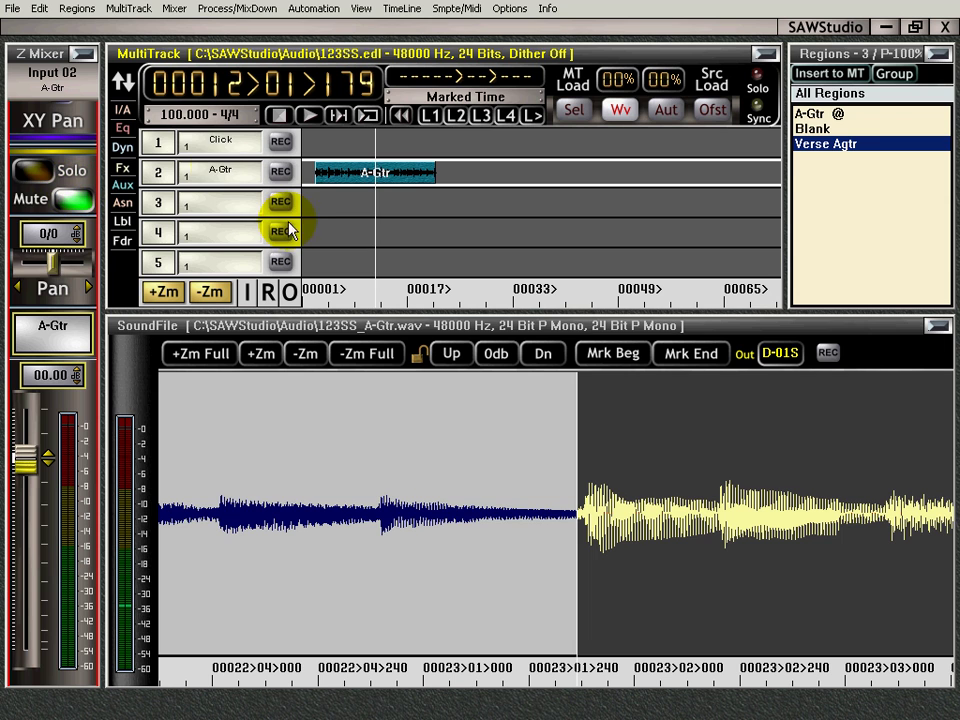
Insert six back-to-back copies of Verse Agtr on track 3 starting at bar 29
{"action": "left_click", "coordinate": [489, 203]}
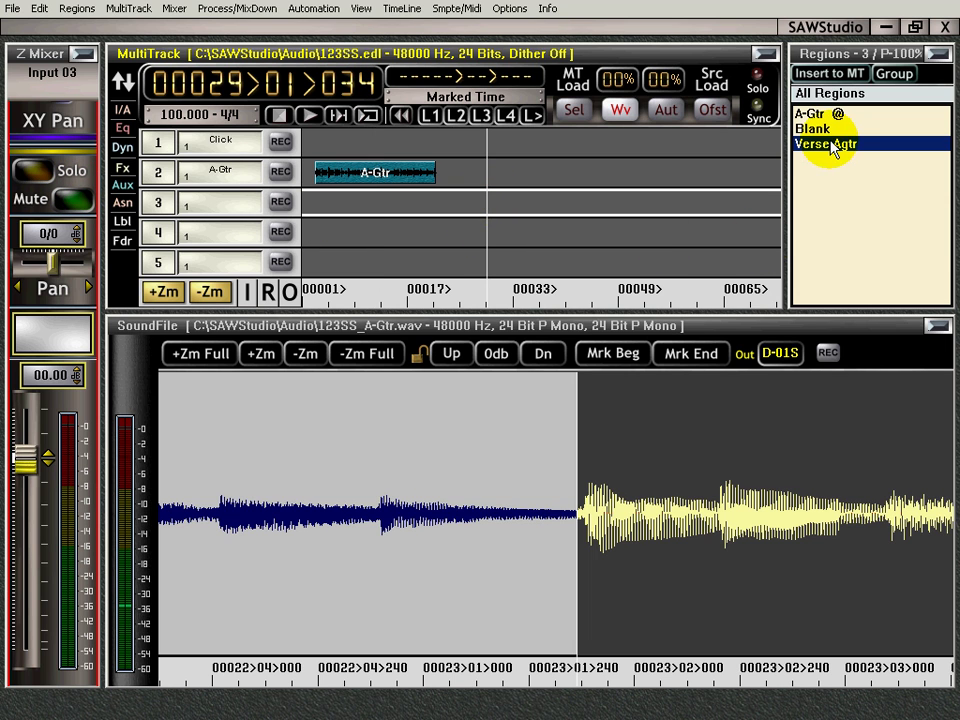
{"action": "left_click", "coordinate": [832, 74]}
{"action": "left_click", "coordinate": [833, 75]}
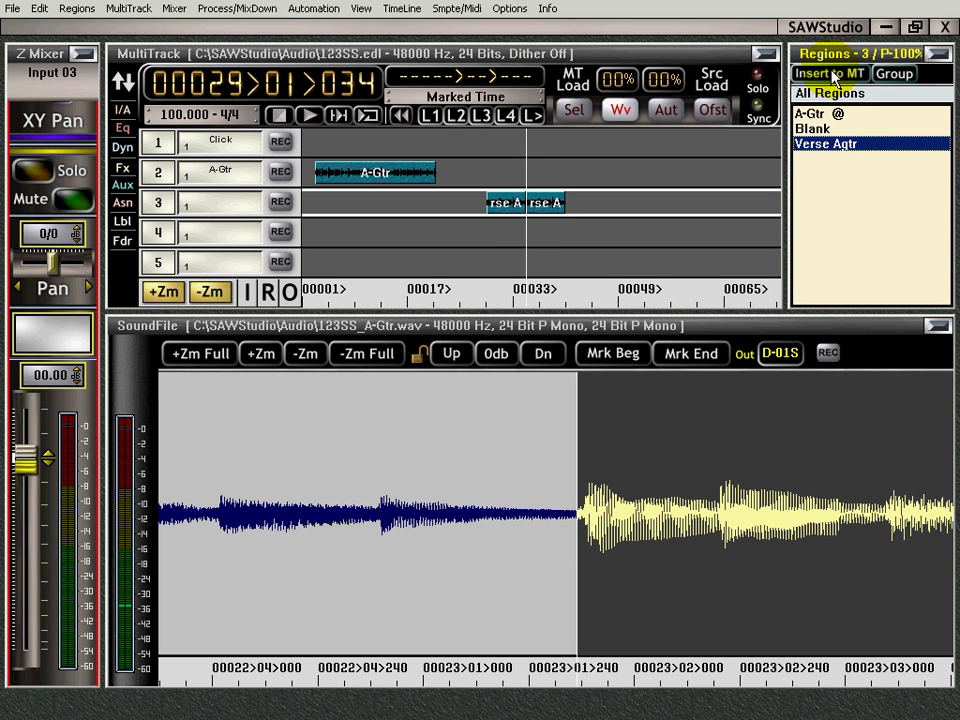
{"action": "left_click", "coordinate": [832, 75]}
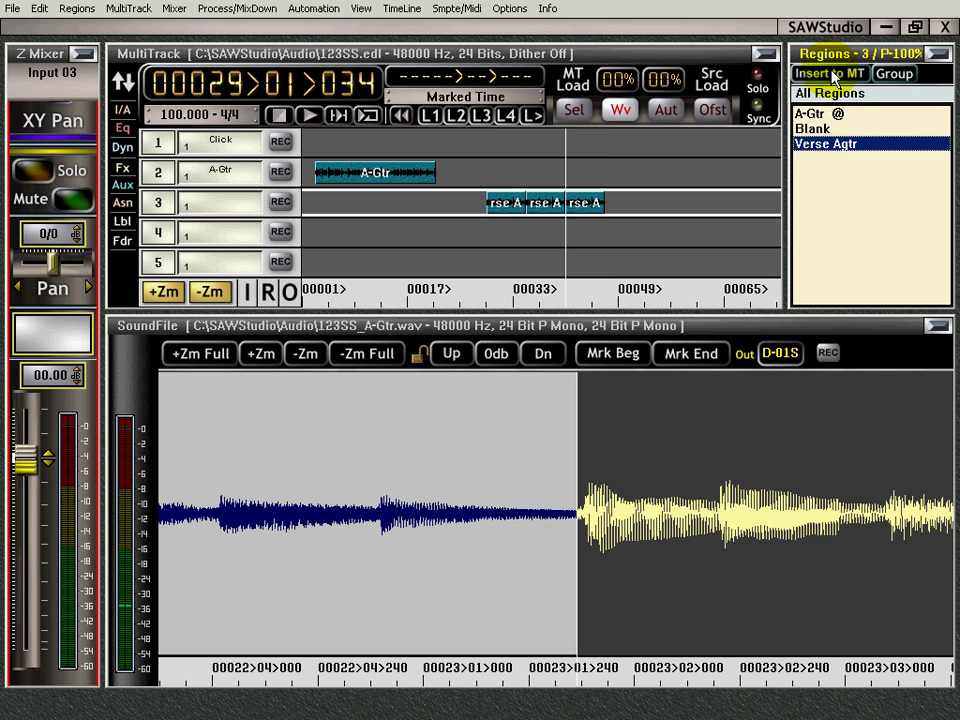
{"action": "left_click", "coordinate": [832, 75]}
{"action": "left_click", "coordinate": [832, 75]}
{"action": "left_click", "coordinate": [832, 75]}
{"action": "left_click", "coordinate": [832, 75]}
{"action": "left_click", "coordinate": [832, 75]}
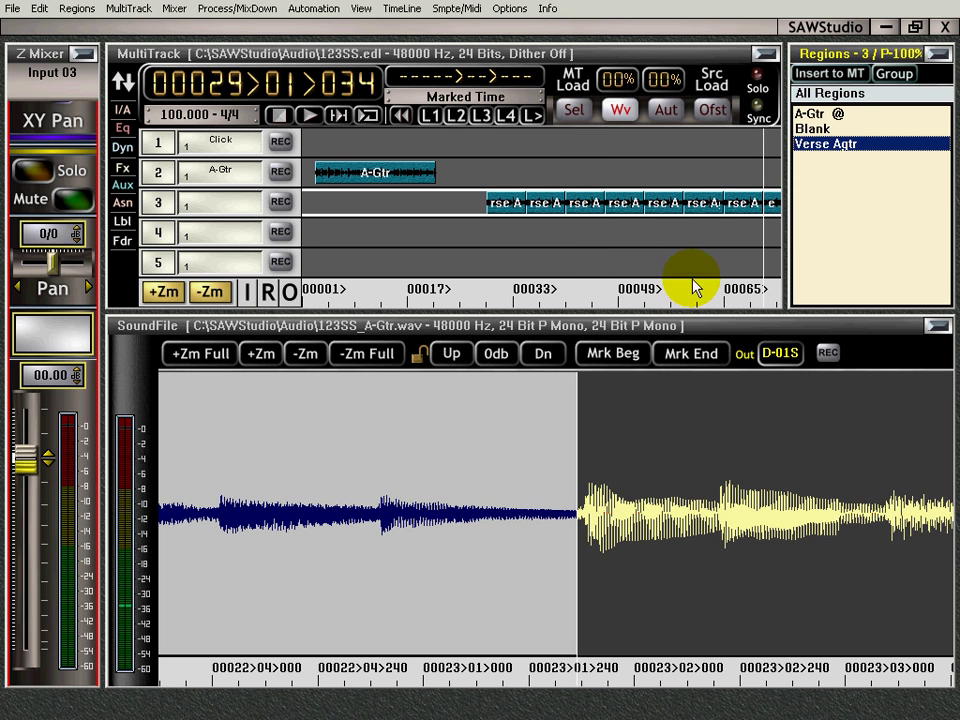
{"action": "left_click", "coordinate": [482, 293]}
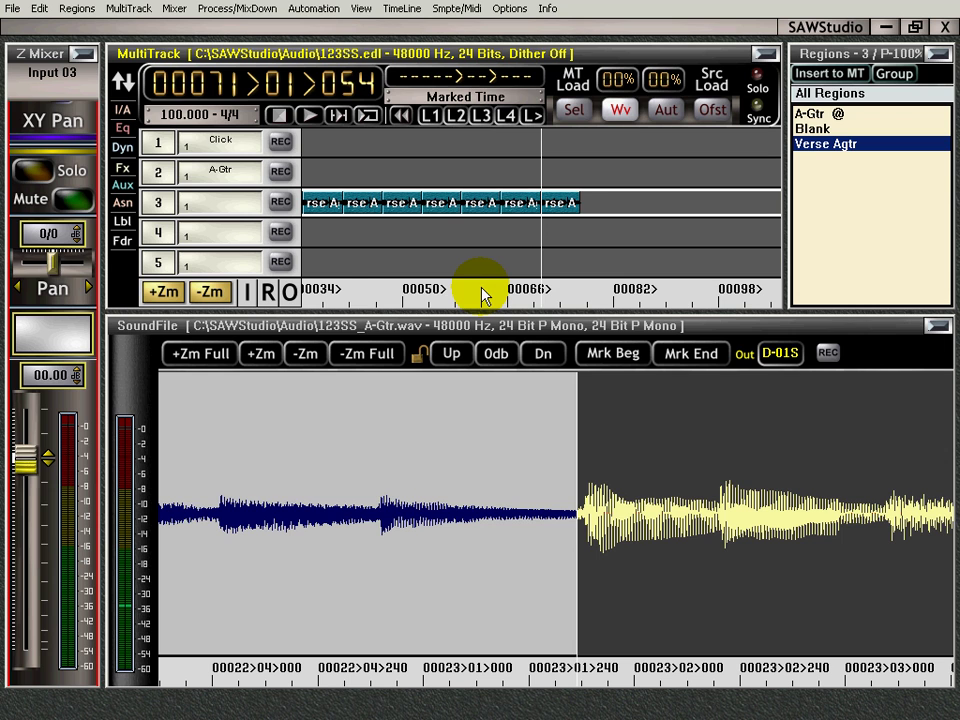
{"action": "key", "text": "Home"}
{"action": "left_click", "coordinate": [482, 293]}
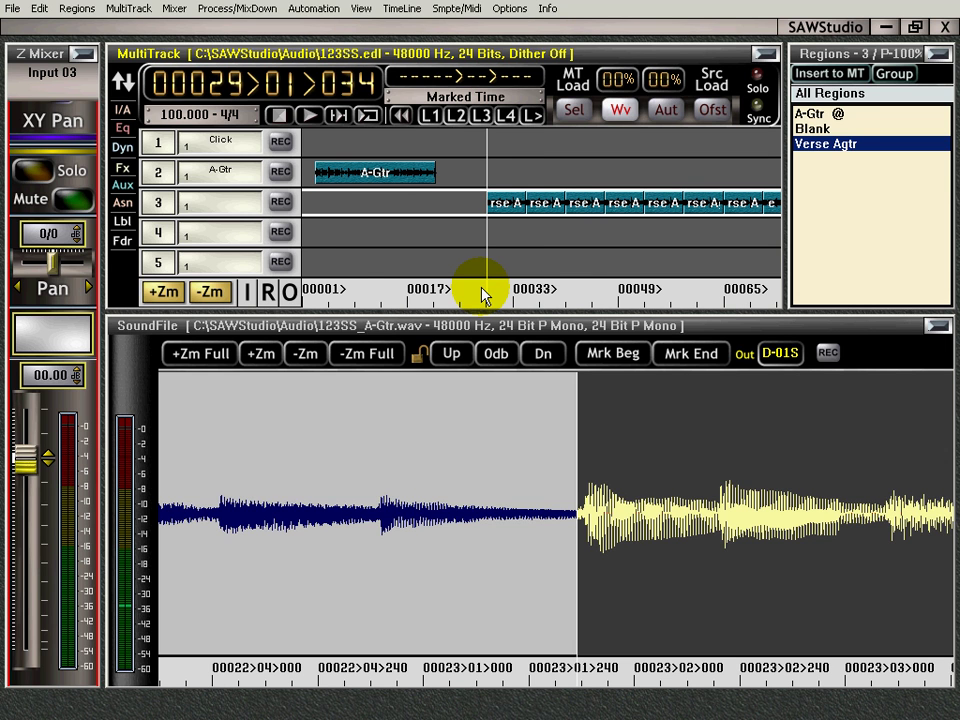
Play the Verse Agtr loop on track 3, including from bar 34 across a join
{"action": "key", "text": "space"}
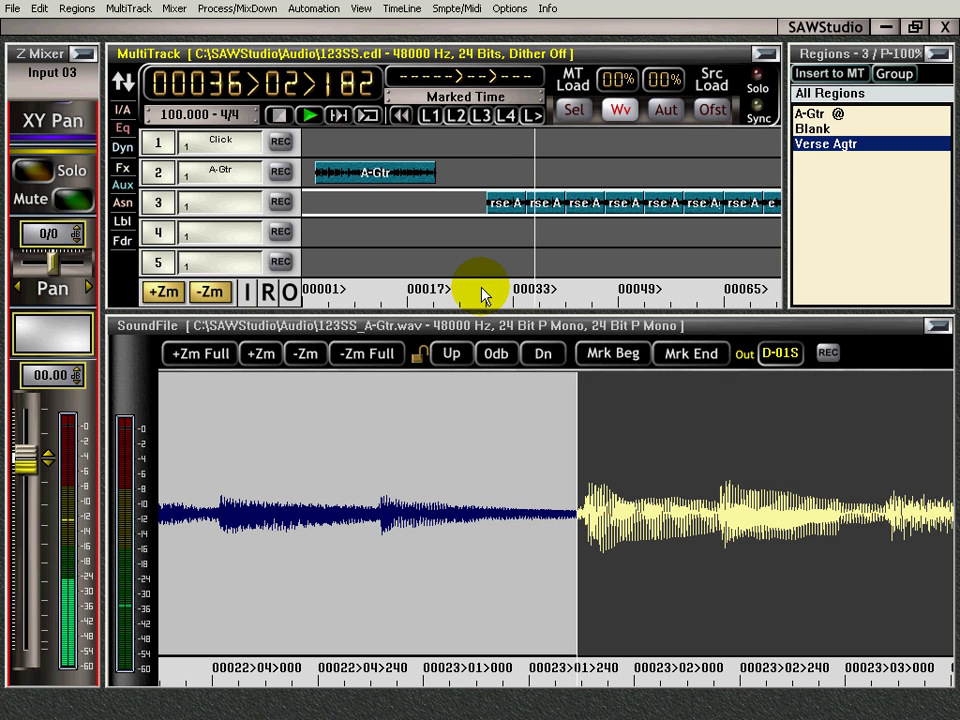
{"action": "key", "text": "space"}
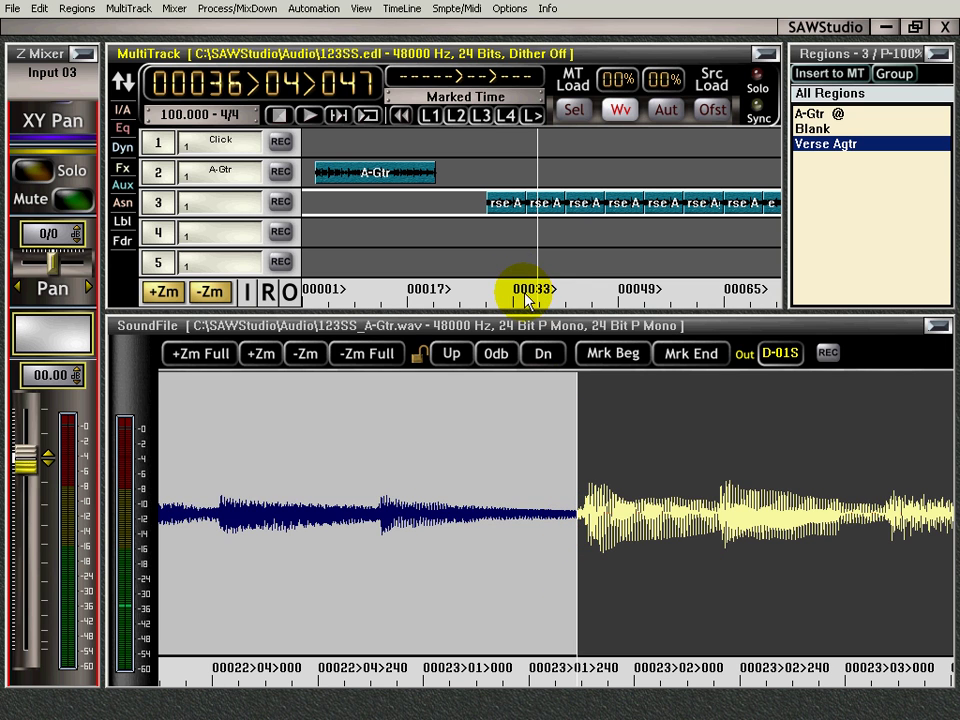
{"action": "scroll", "coordinate": [525, 298], "scroll_direction": "down", "scroll_amount": 1}
{"action": "scroll", "coordinate": [525, 298], "scroll_direction": "up", "scroll_amount": 3}
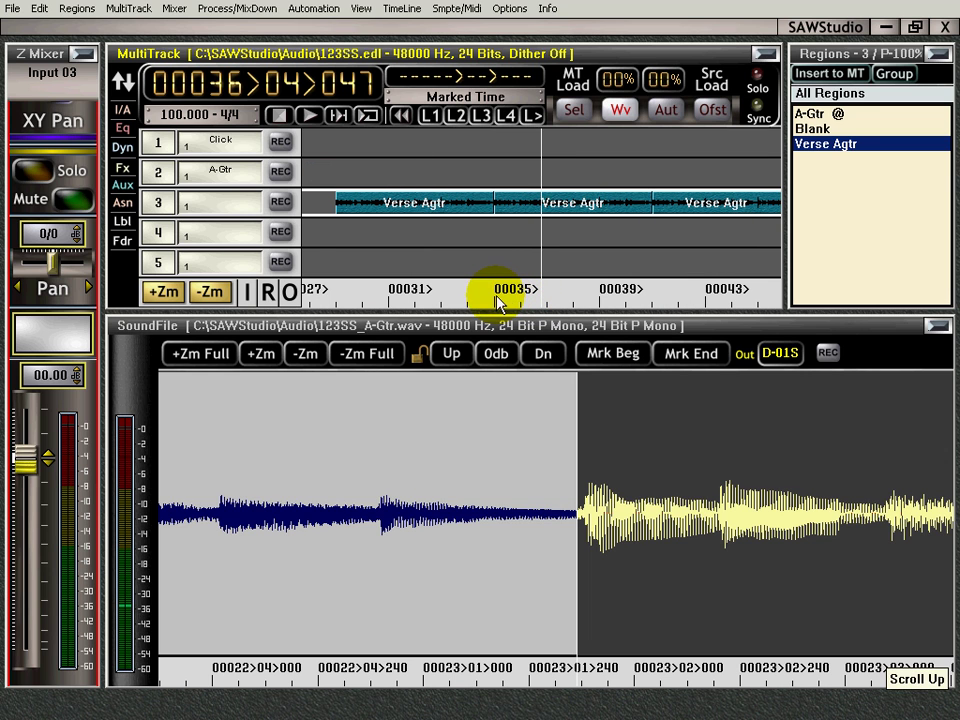
{"action": "left_click", "coordinate": [492, 296]}
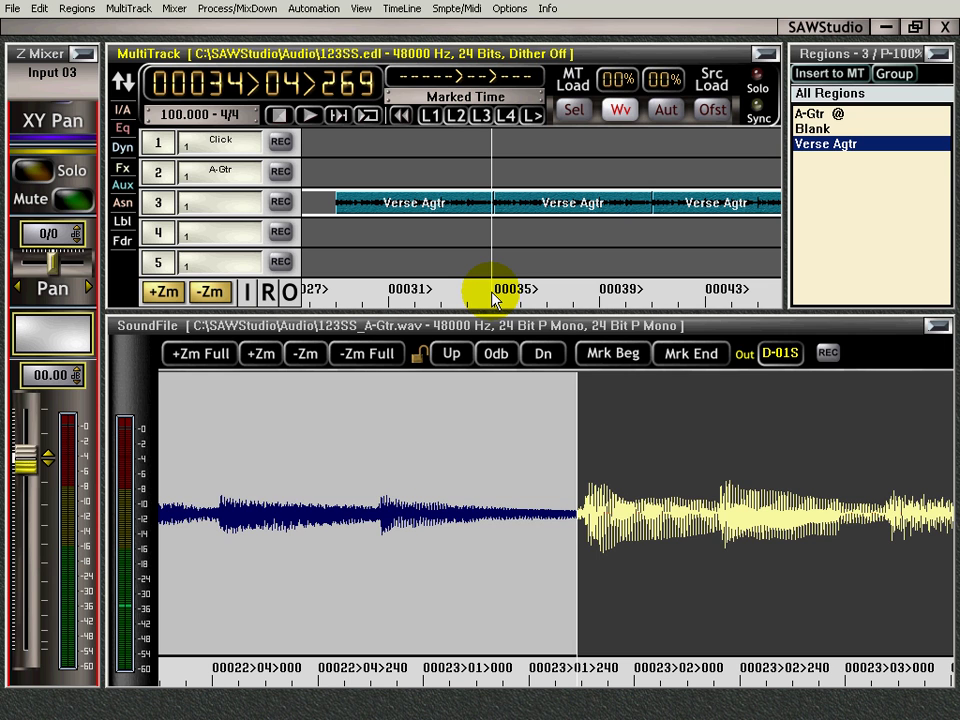
{"action": "key", "text": "space"}
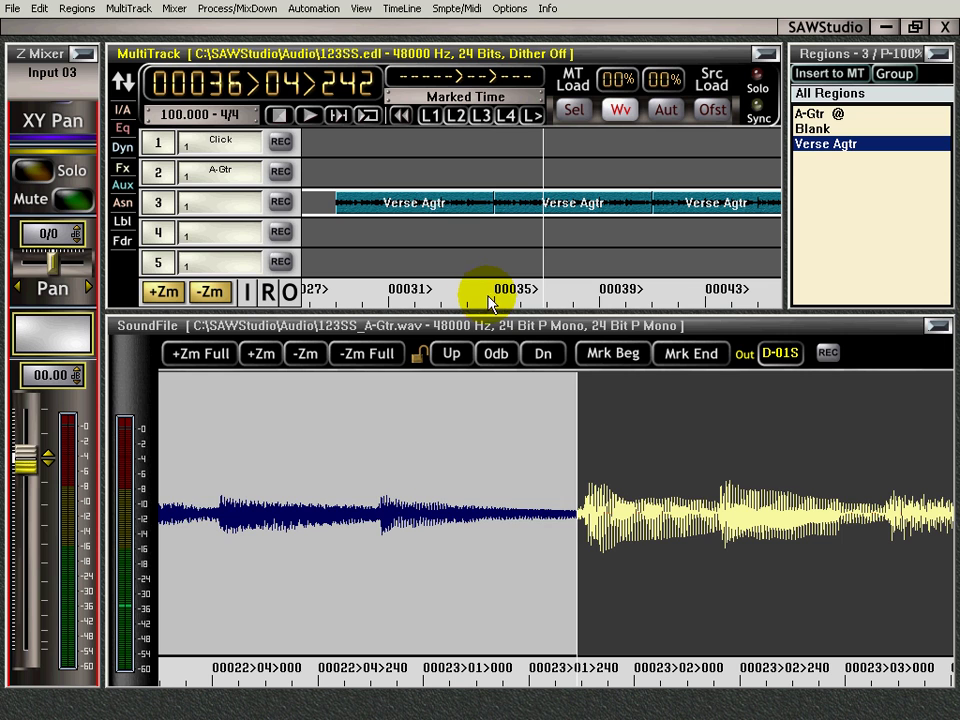
{"action": "left_click", "coordinate": [362, 205]}
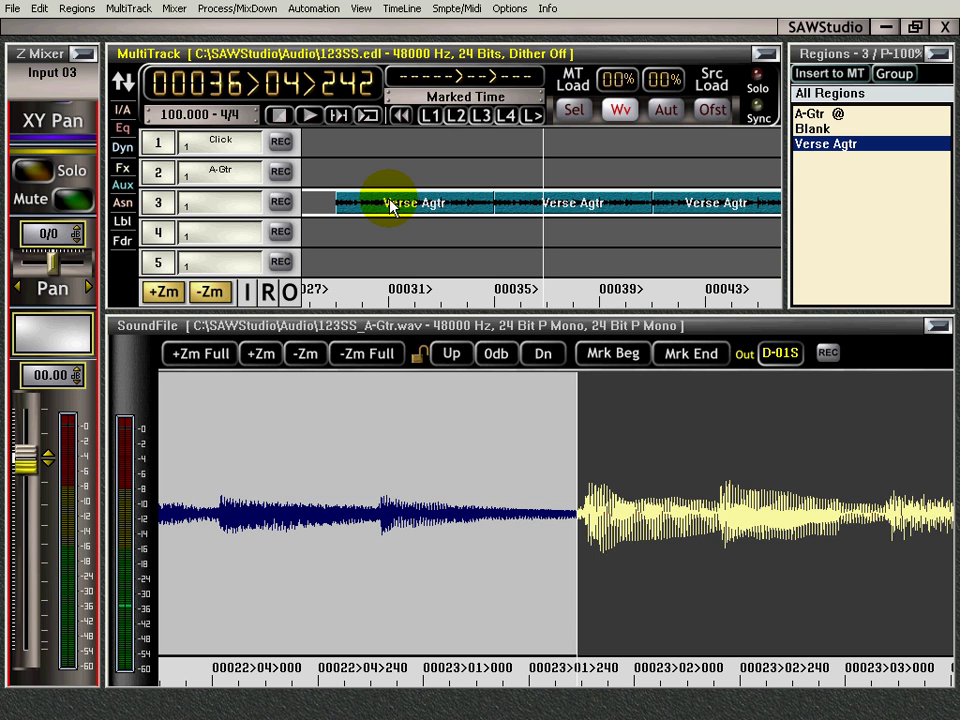
{"action": "key", "text": "space"}
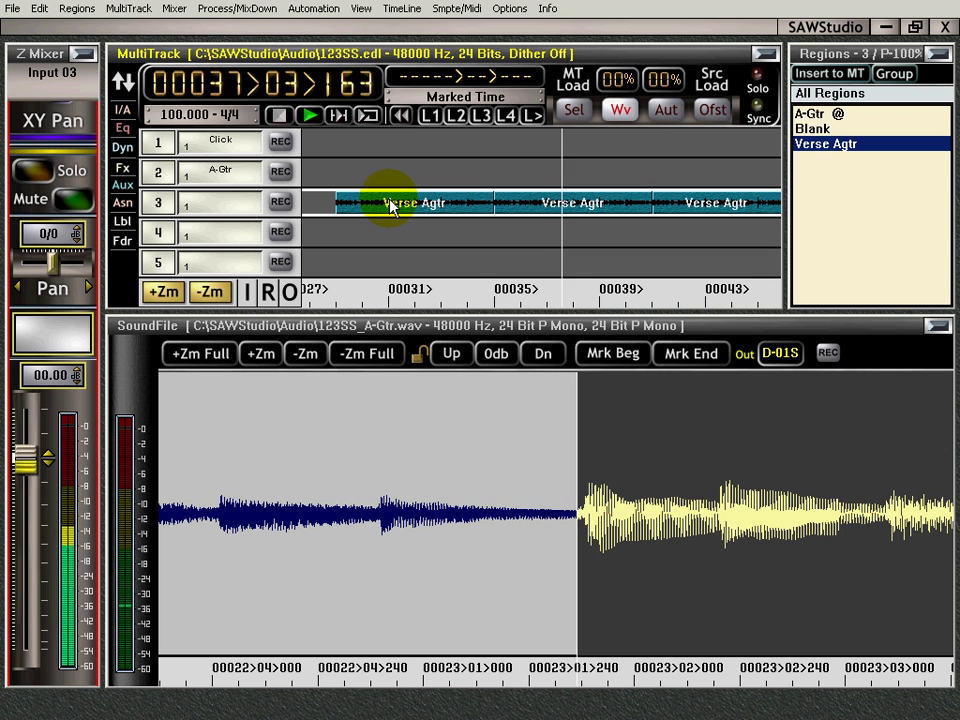